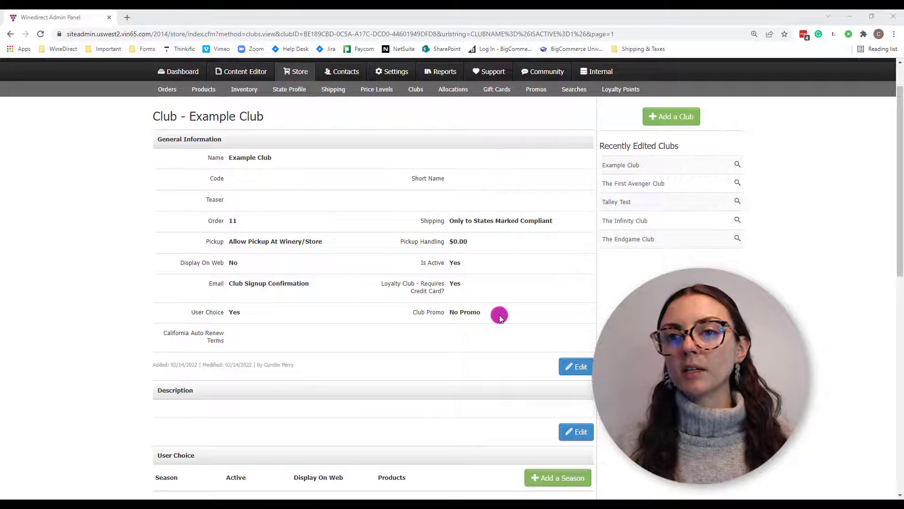
Step: Highlight the Club Promo setting, then put General Information into edit mode
drag(496, 313, 416, 313)
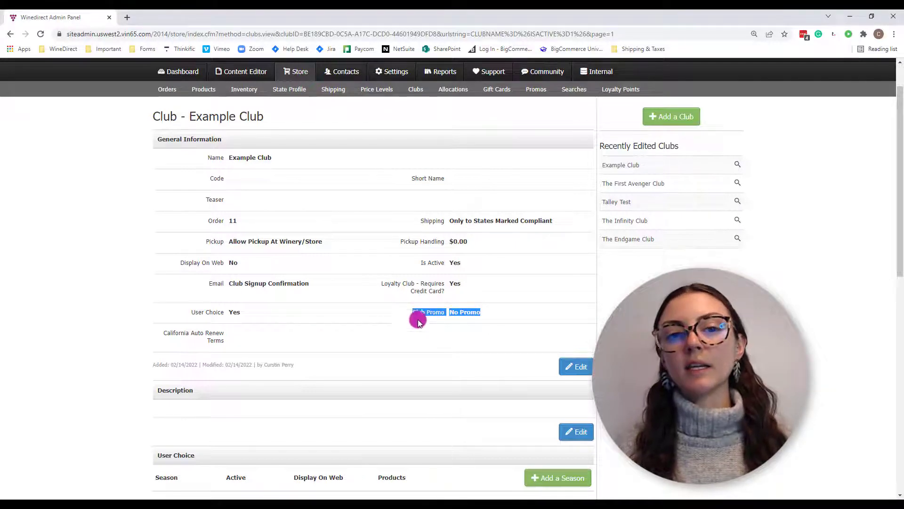
click(461, 347)
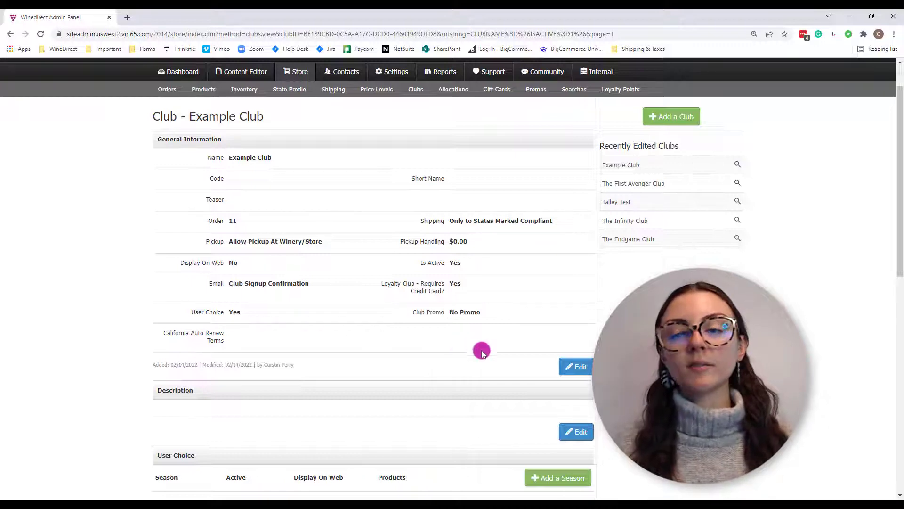
click(576, 367)
scroll(572, 363, down, 4)
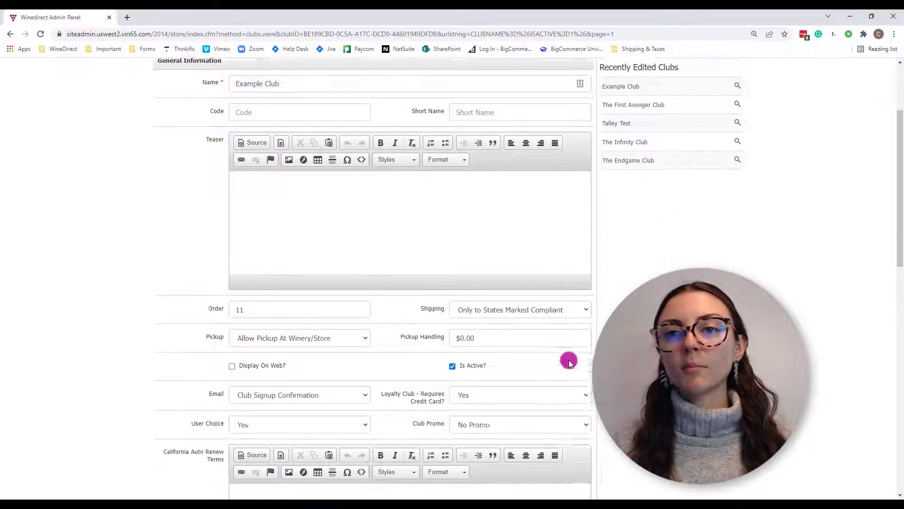
Step: Review the Club Promo choices and save General Information with No Promo kept
click(502, 316)
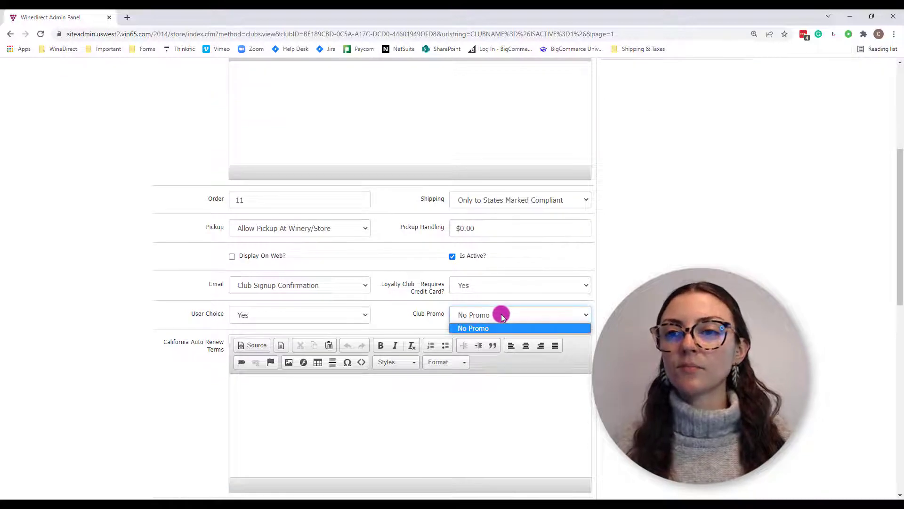
key(Escape)
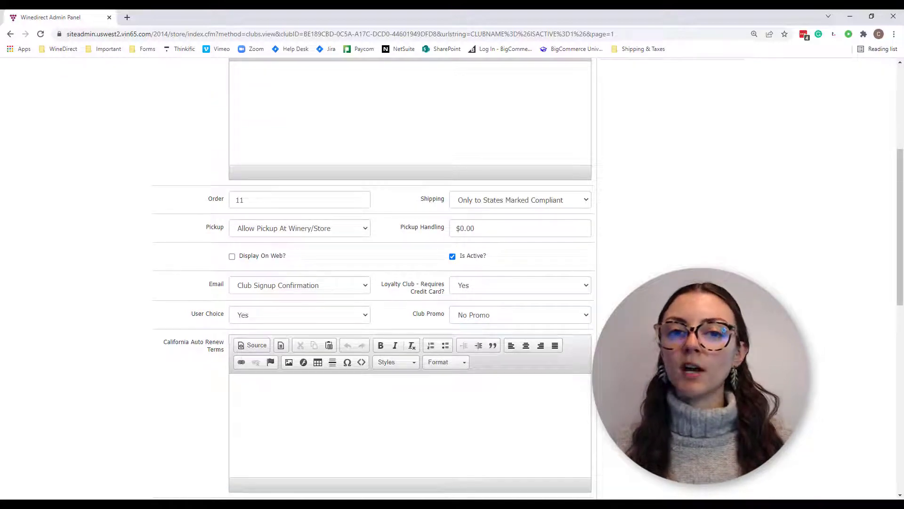
scroll(612, 330, down, 4)
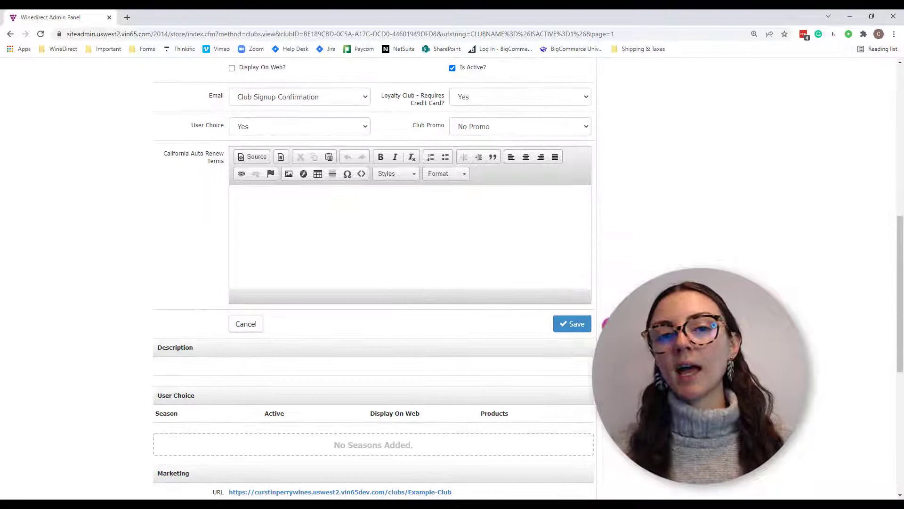
click(584, 324)
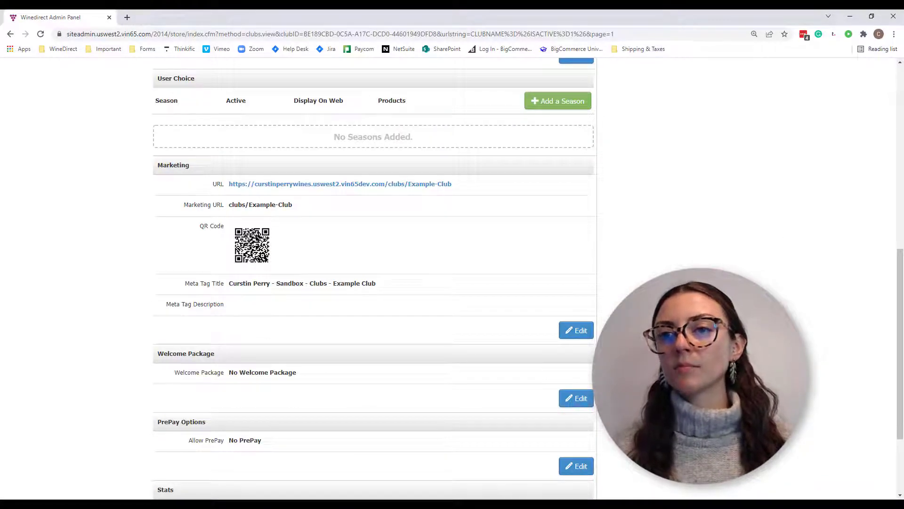
Step: Return to the top of the club page and edit the empty Description in its rich-text editor
scroll(373, 283, up, 5)
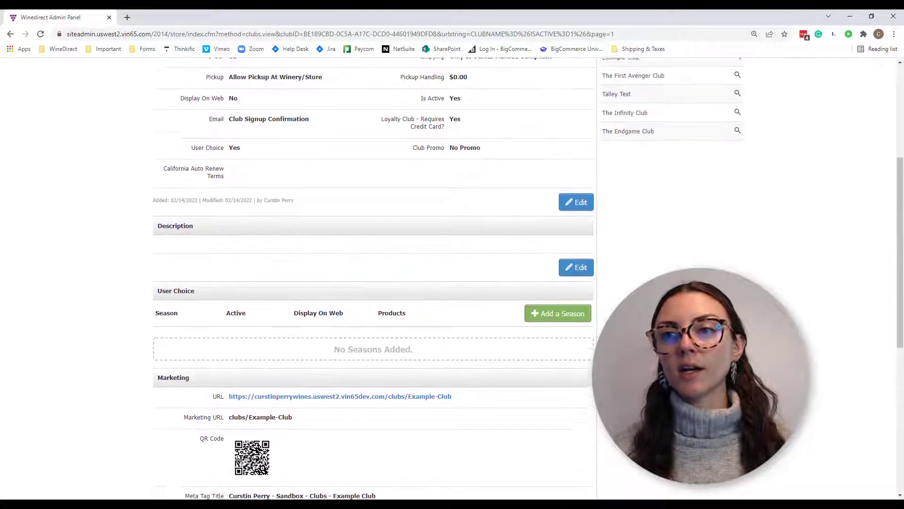
scroll(373, 283, up, 3)
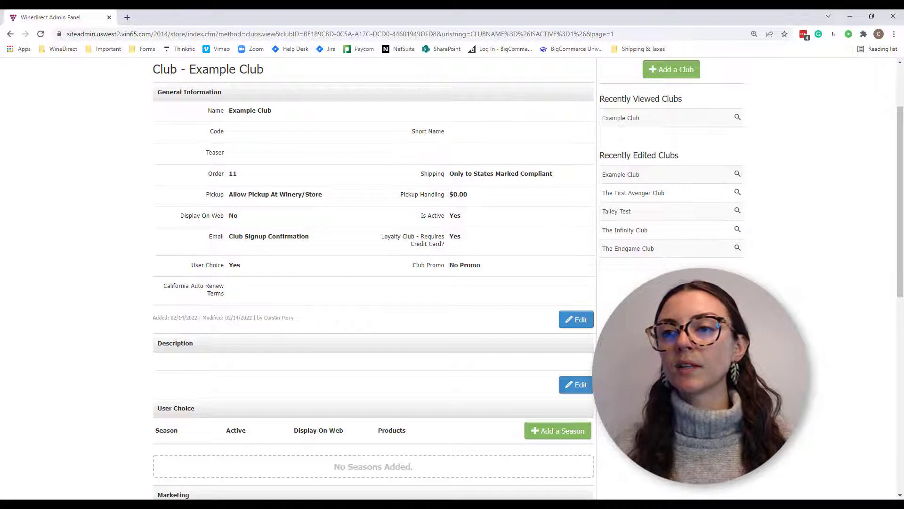
scroll(575, 240, down, 3)
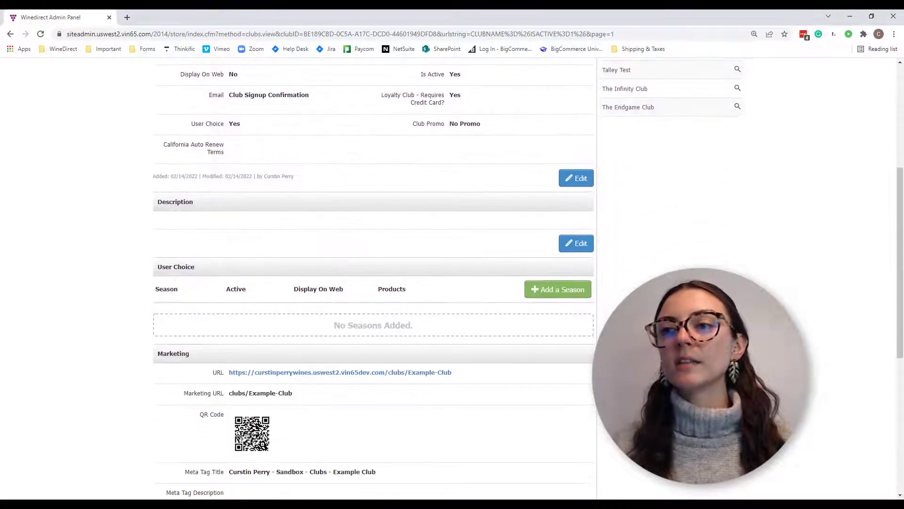
click(574, 240)
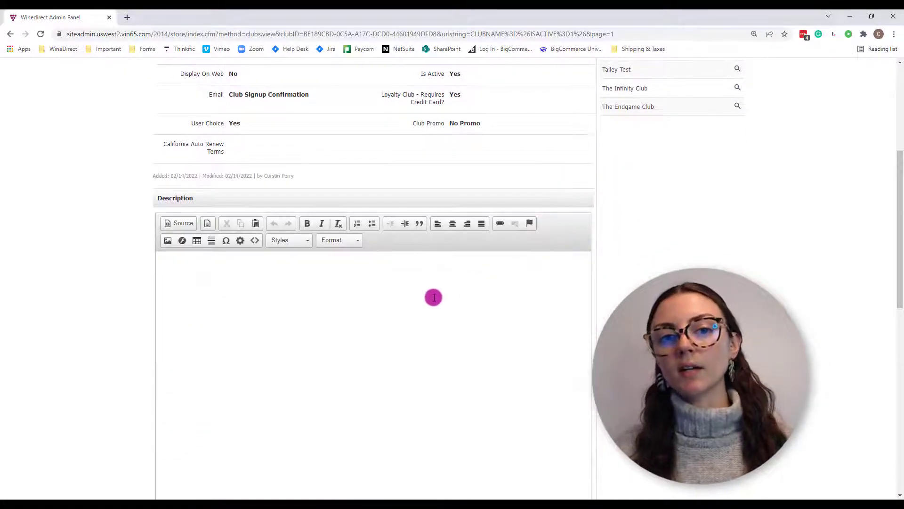
scroll(434, 298, down, 1)
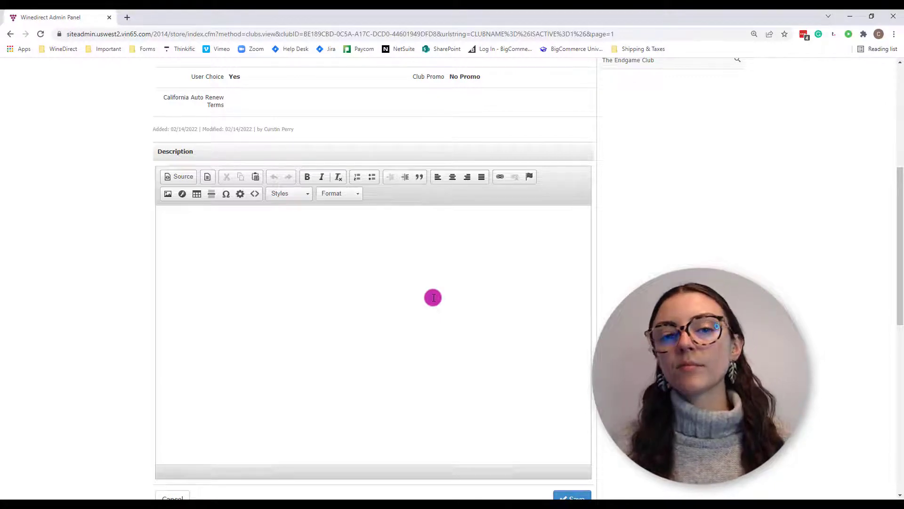
scroll(432, 297, down, 2)
Step: Save the Description empty, then review the Welcome Package, PrePay Options and Stats (0 members)
click(572, 405)
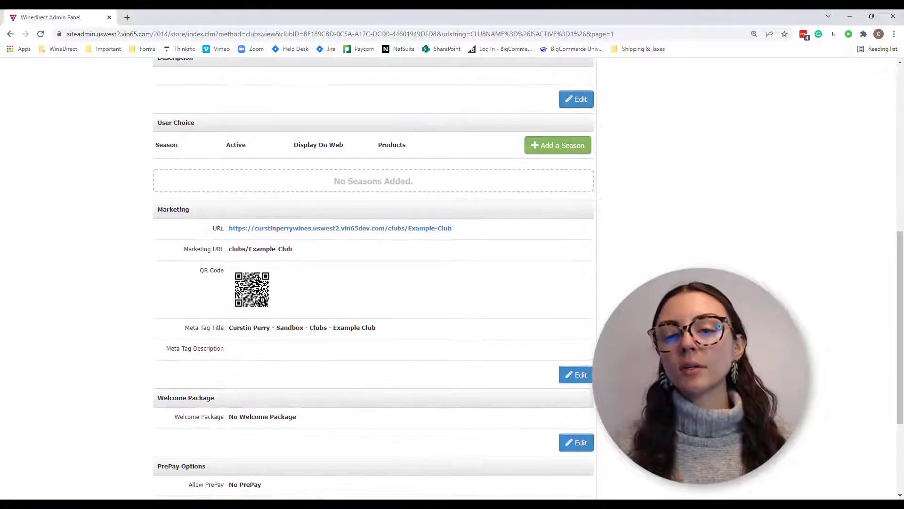
scroll(546, 294, up, 2)
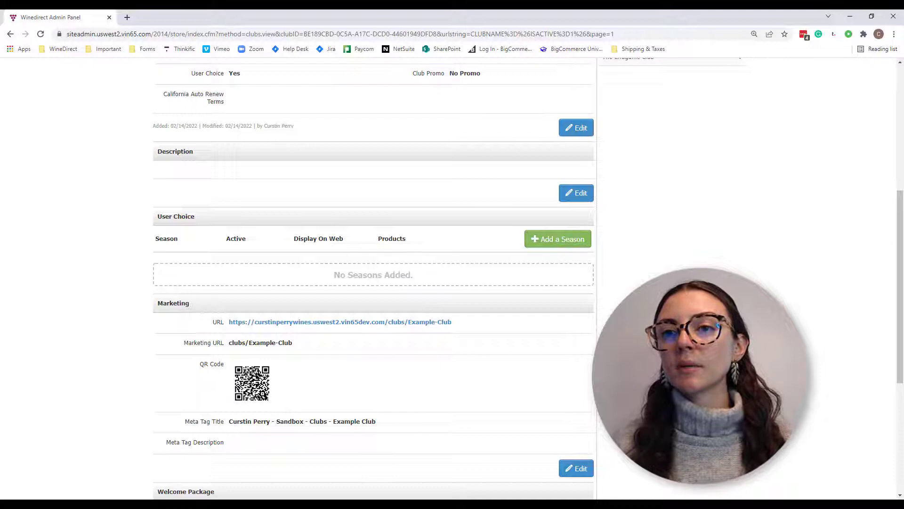
scroll(372, 277, down, 2)
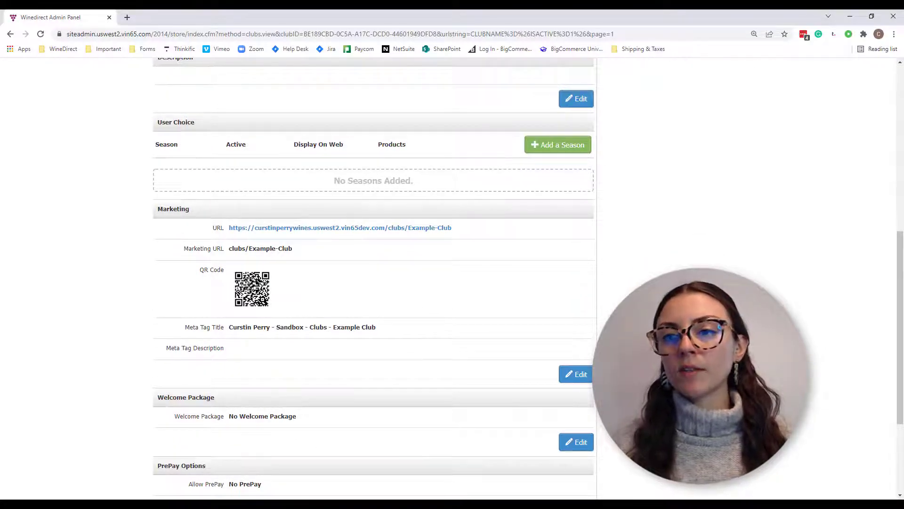
scroll(373, 278, down, 3)
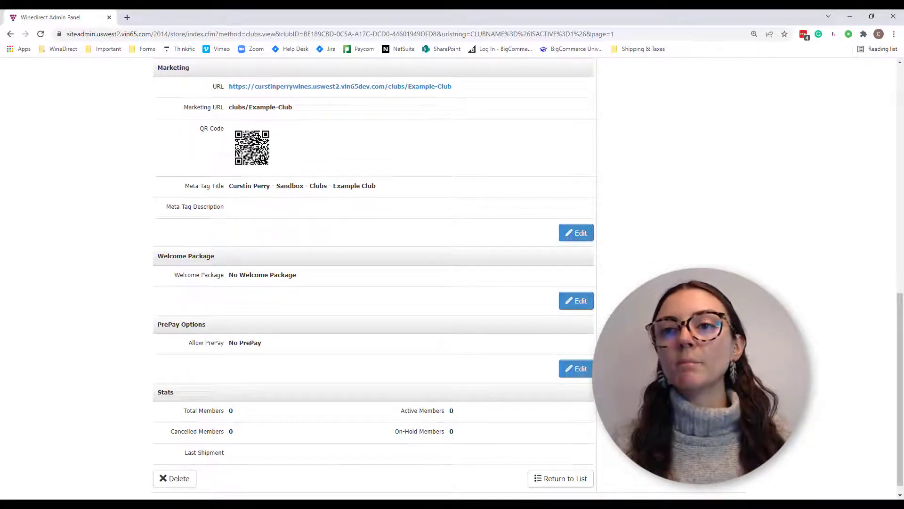
click(577, 300)
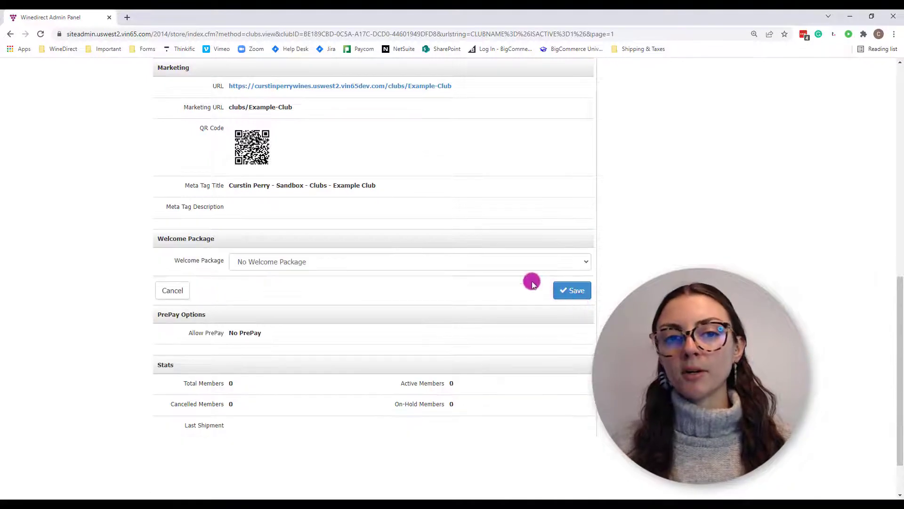
click(495, 262)
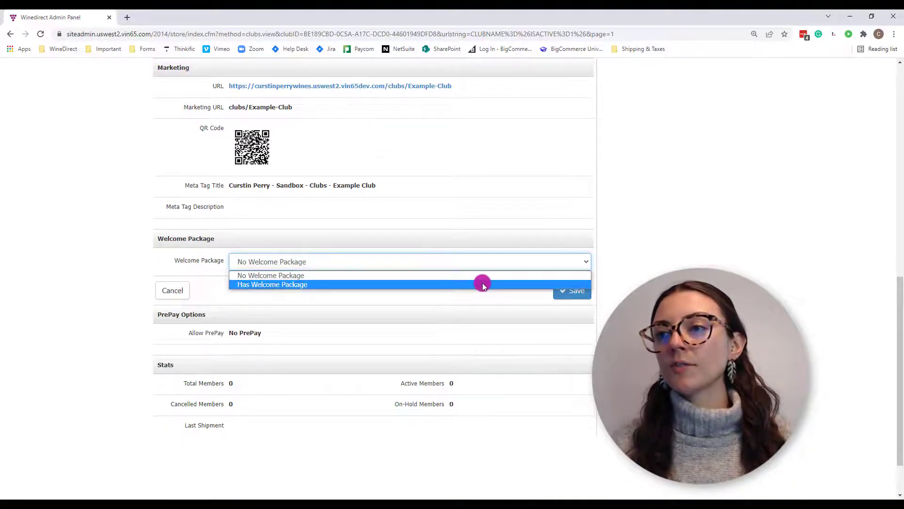
click(482, 284)
scroll(521, 289, down, 2)
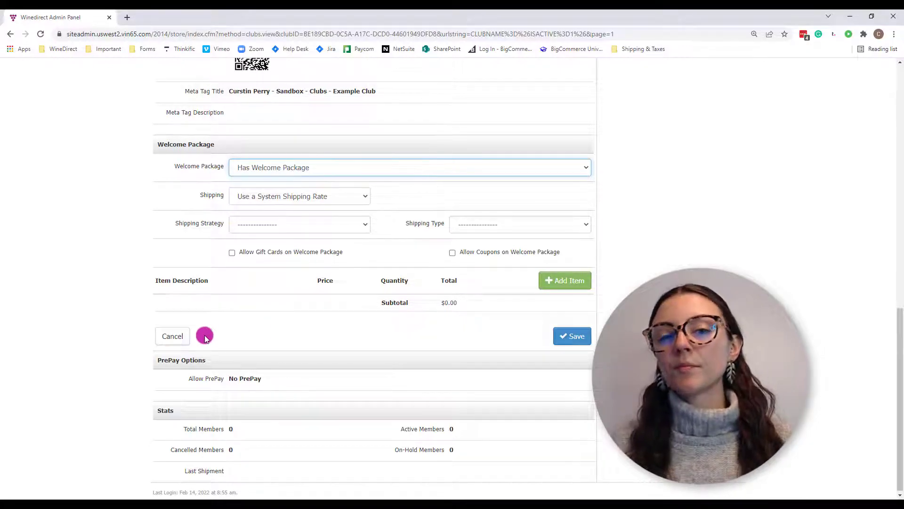
click(181, 336)
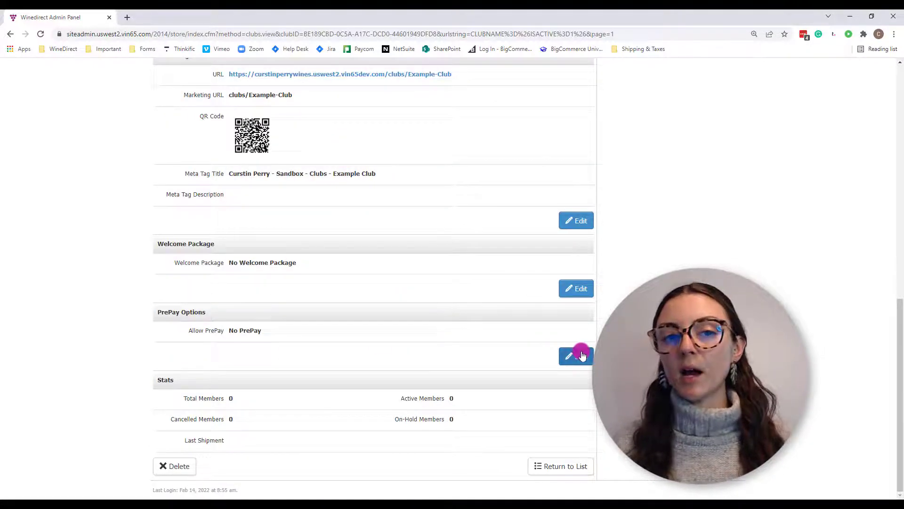
click(580, 354)
click(445, 300)
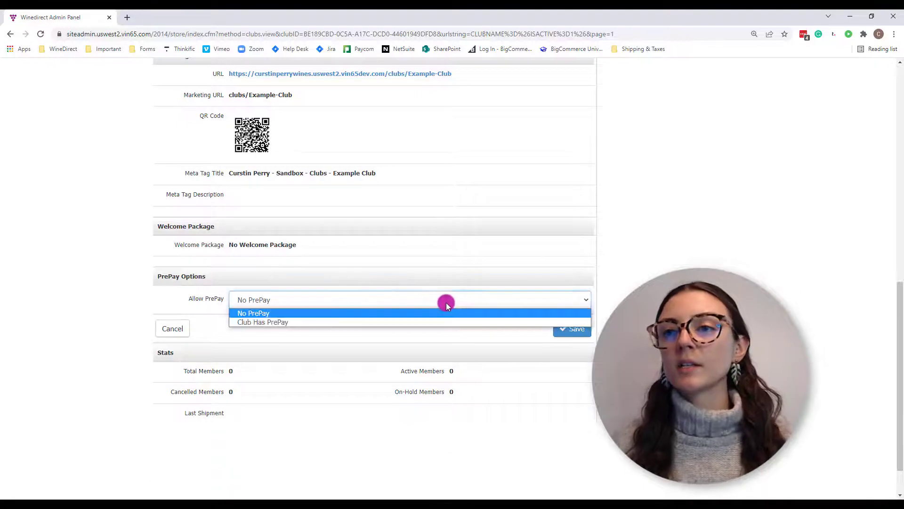
click(433, 321)
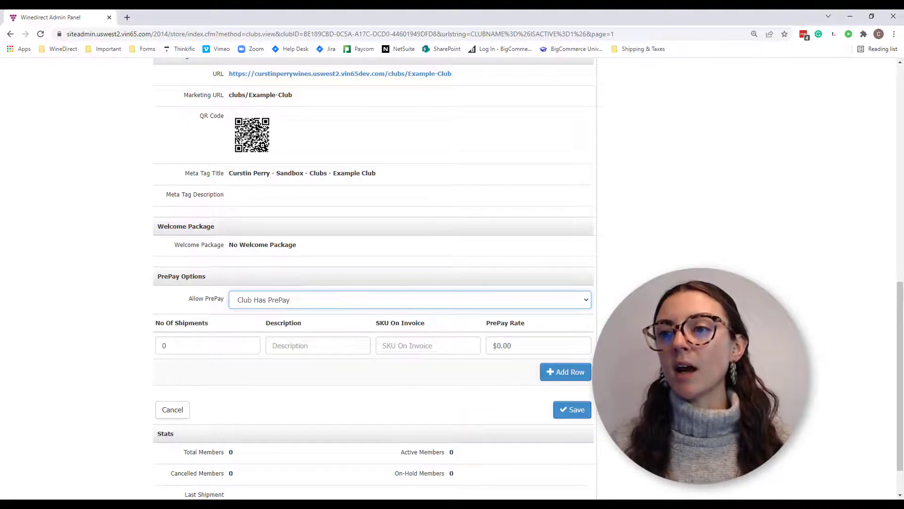
scroll(433, 320, down, 1)
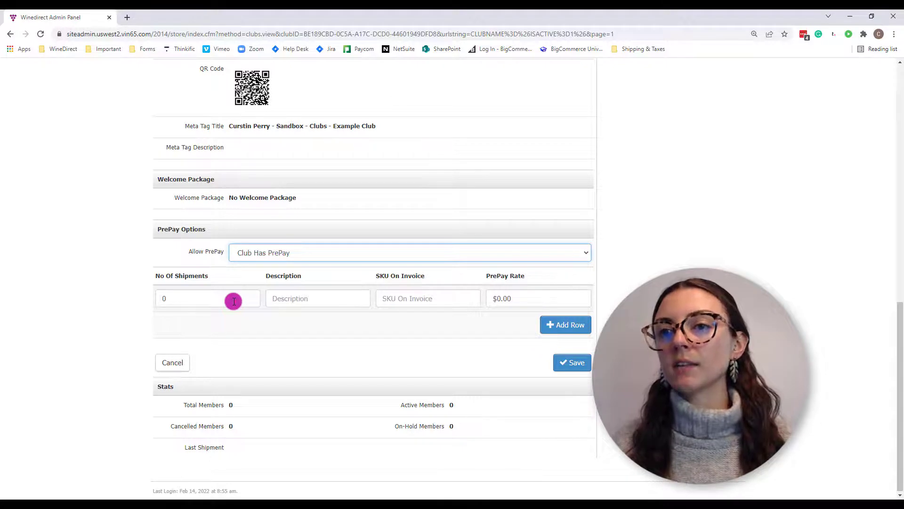
click(234, 301)
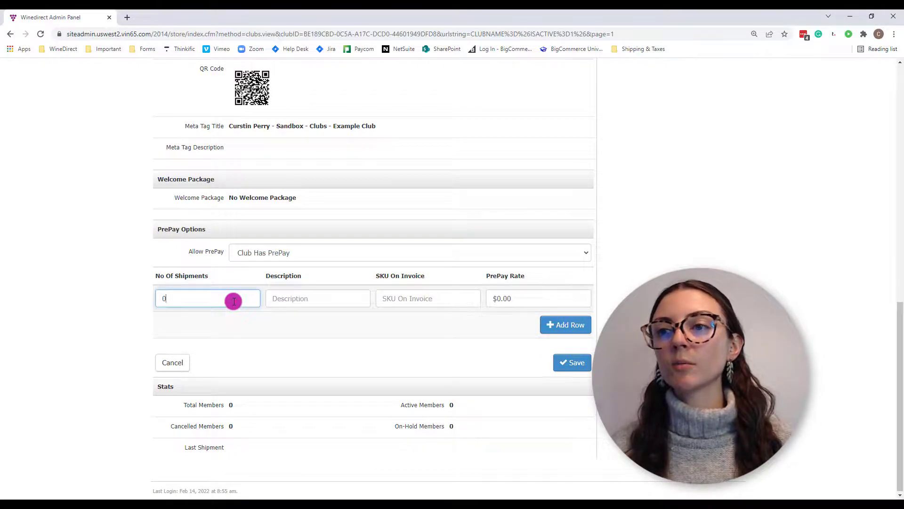
click(307, 298)
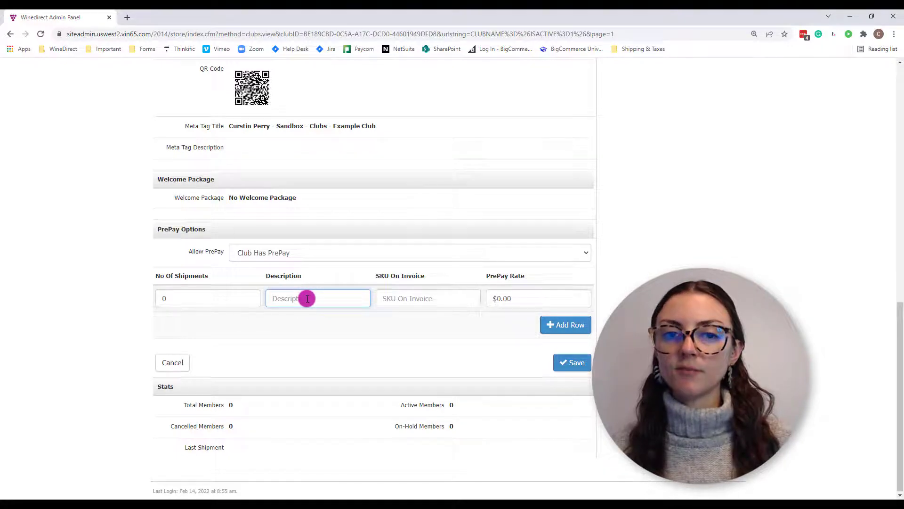
click(460, 296)
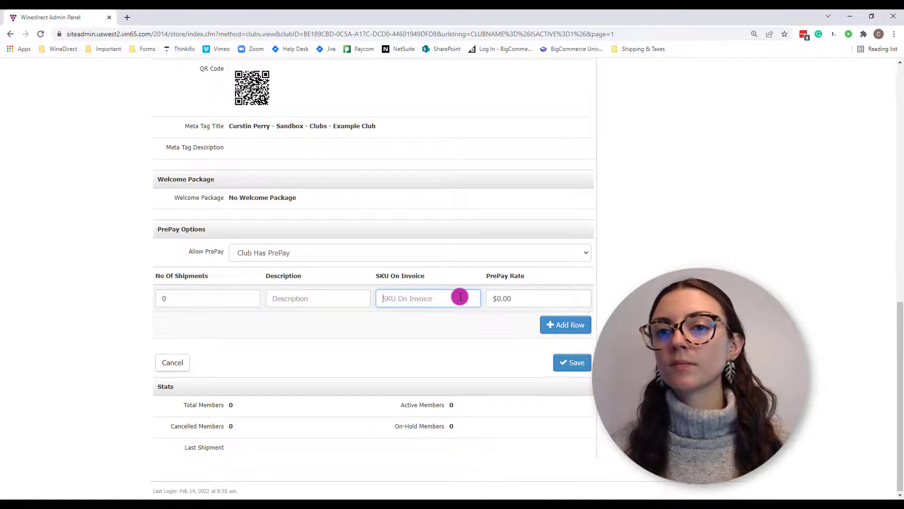
click(536, 298)
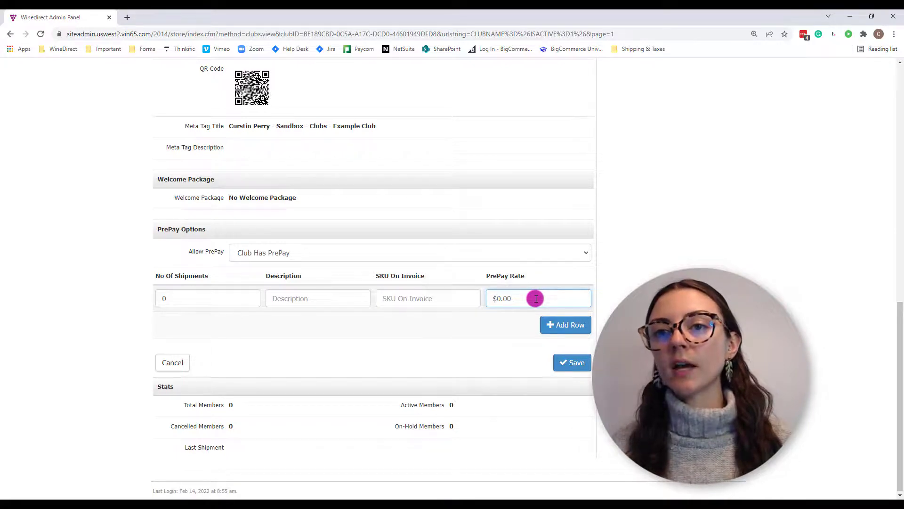
click(554, 324)
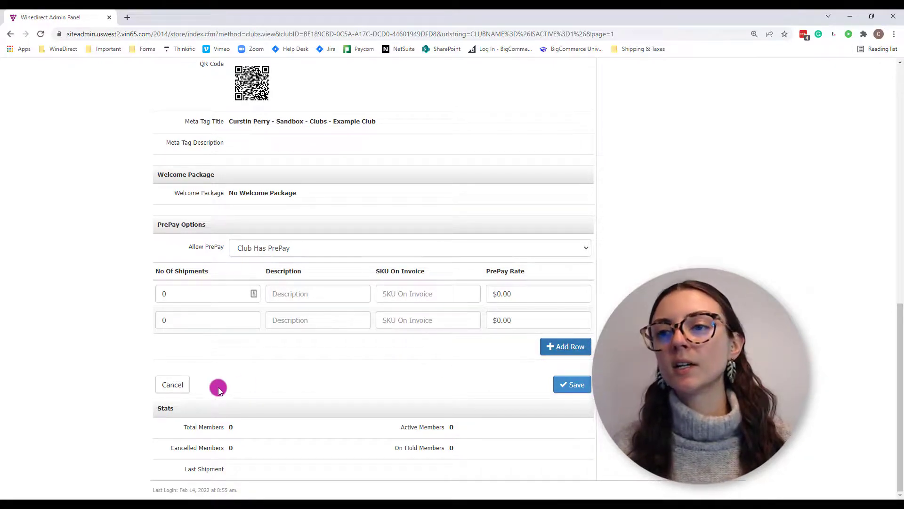
click(181, 383)
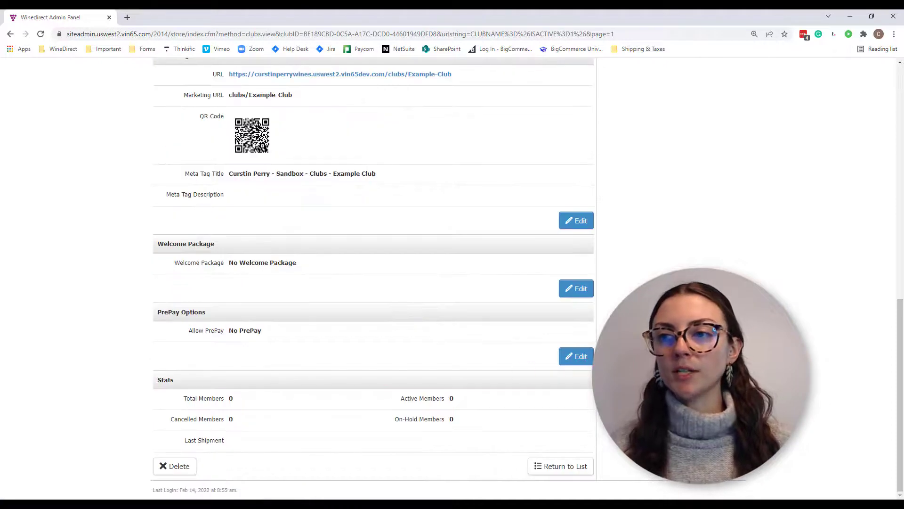